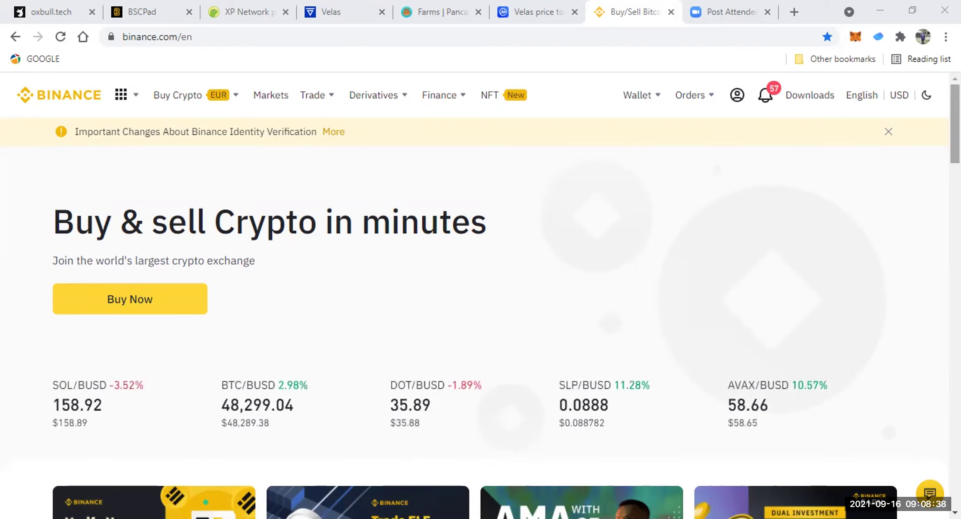
Scan the Binance home page, then bring up the Wallet menu in the top navigation.
scroll(480, 295, down, 10)
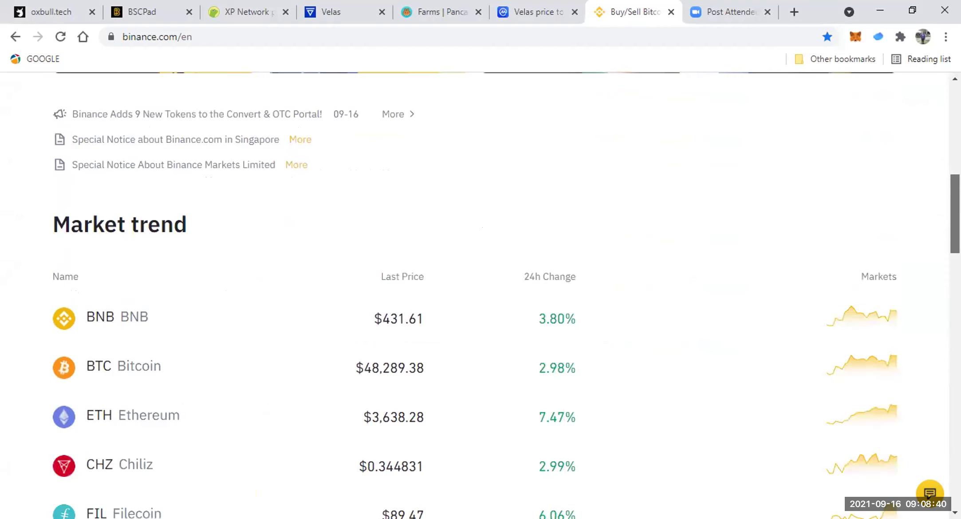
scroll(481, 295, up, 10)
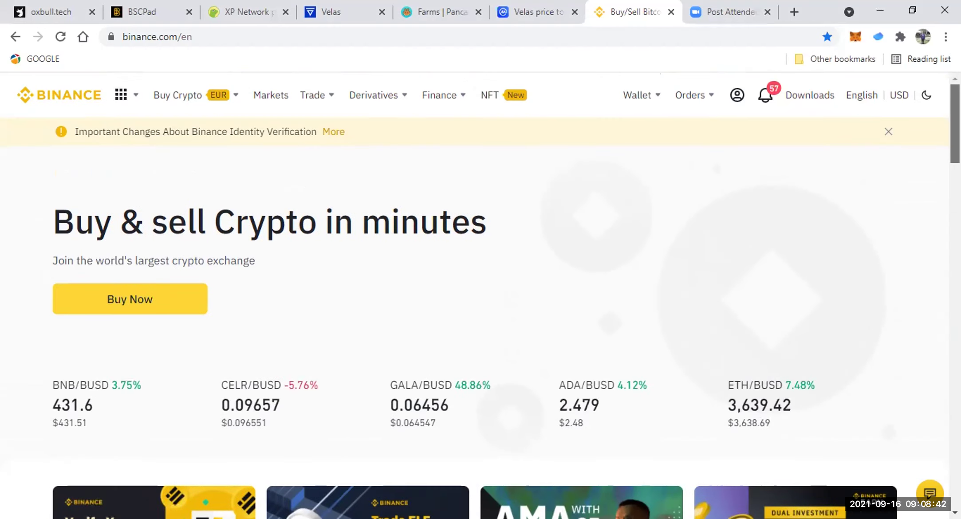
mouse_move(645, 97)
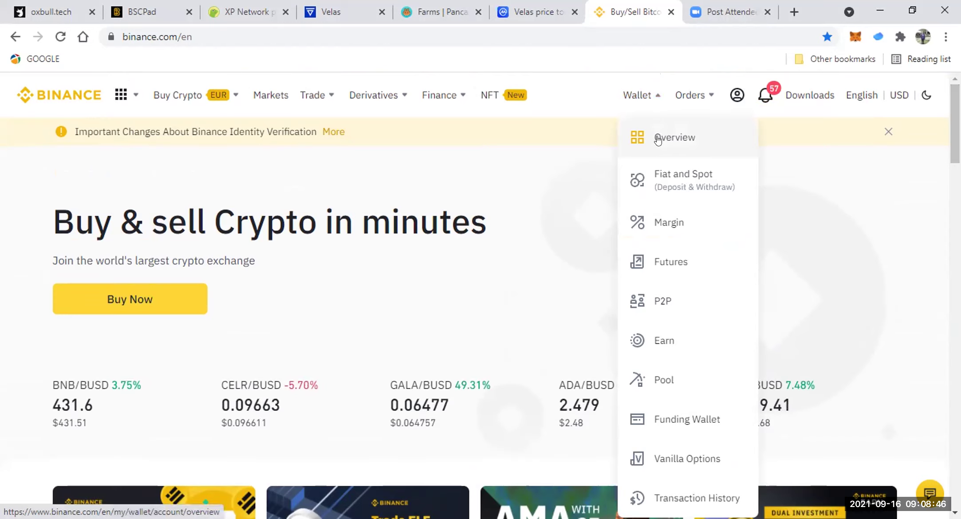
Open the wallet Overview page showing the estimated balance and Fiat, Spot, Funding and Cross Margin accounts.
click(658, 140)
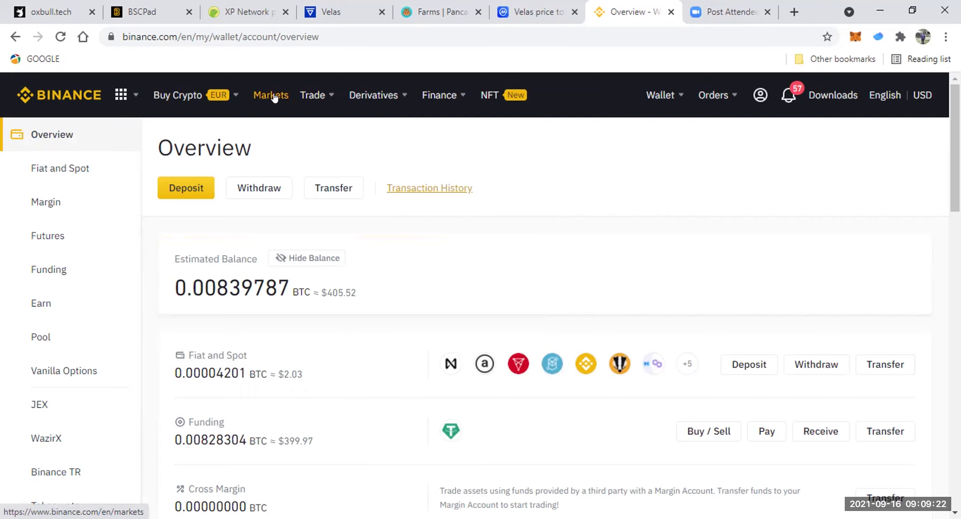
mouse_move(319, 99)
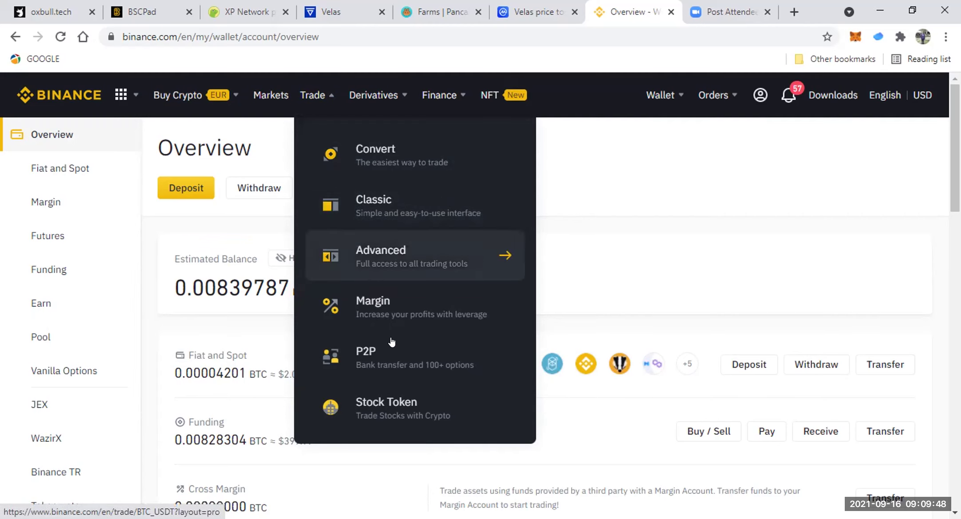
Go to the P2P marketplace and set the fiat currency to KES.
click(430, 369)
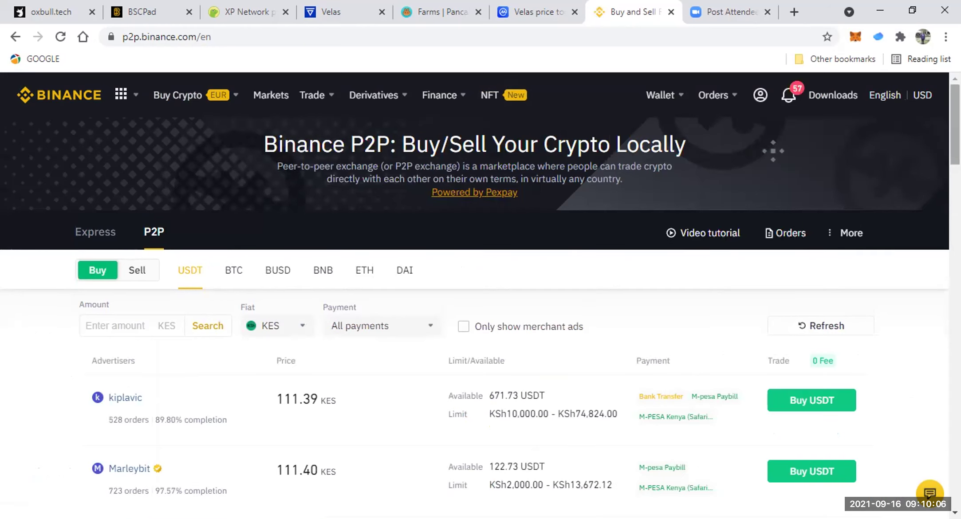
scroll(565, 284, down, 1)
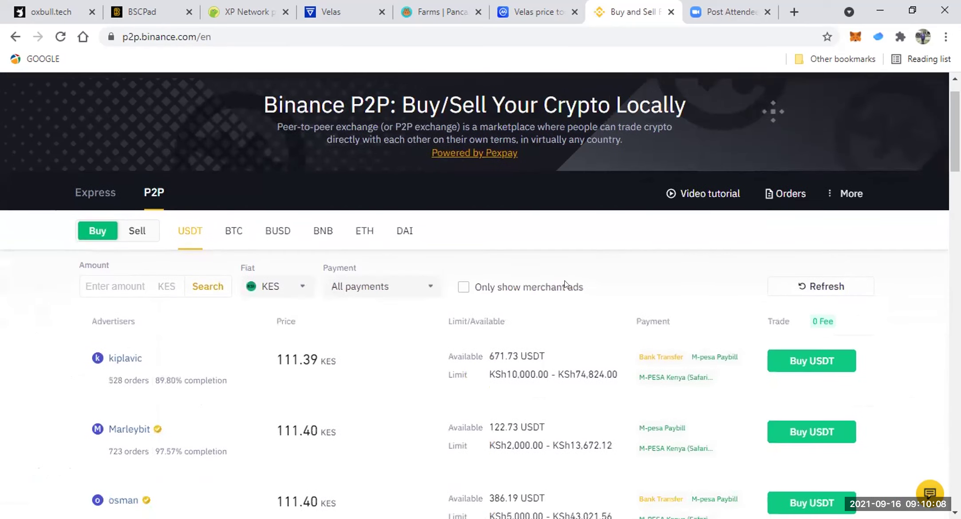
click(267, 289)
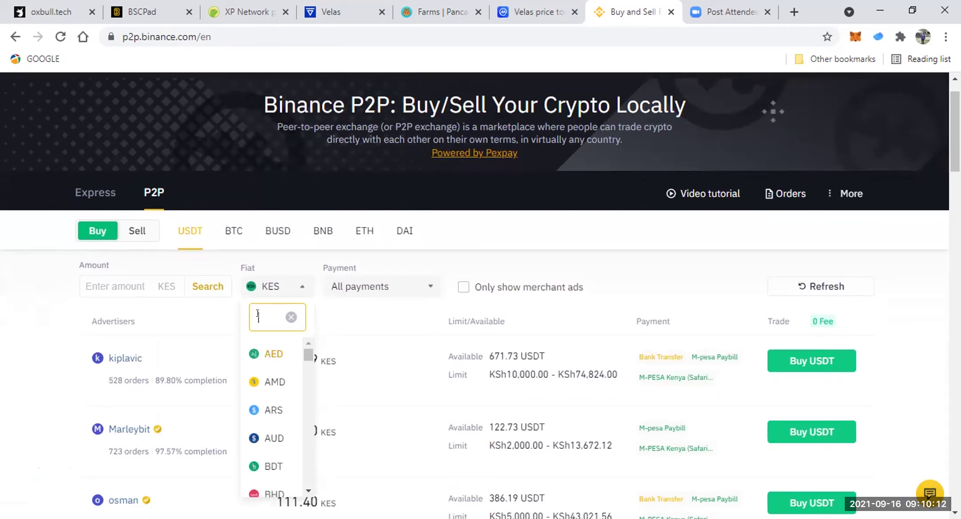
text(ug)
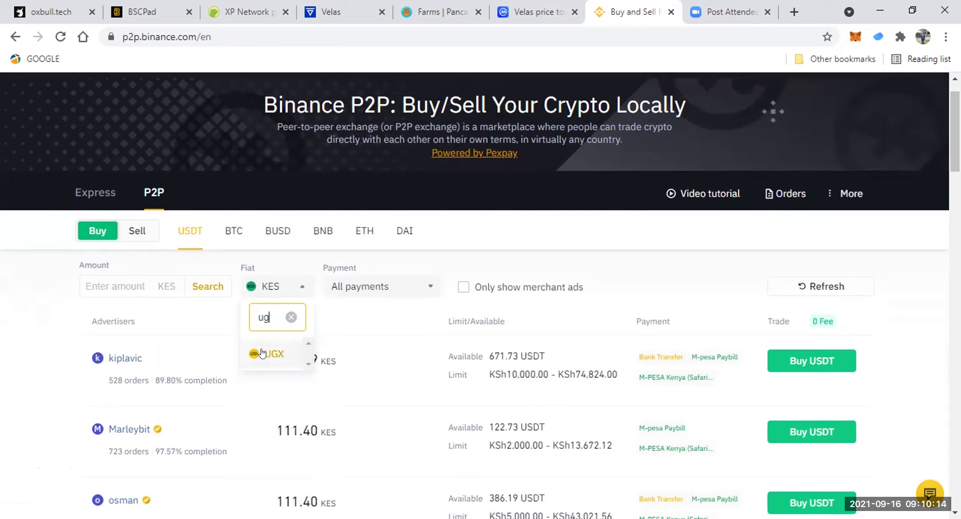
key(BackSpace)
key(BackSpace)
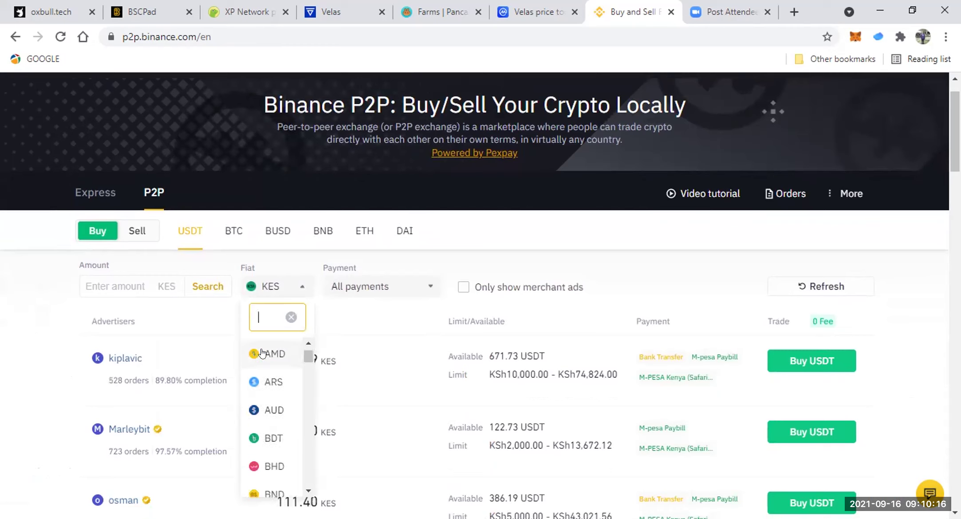
text(tz)
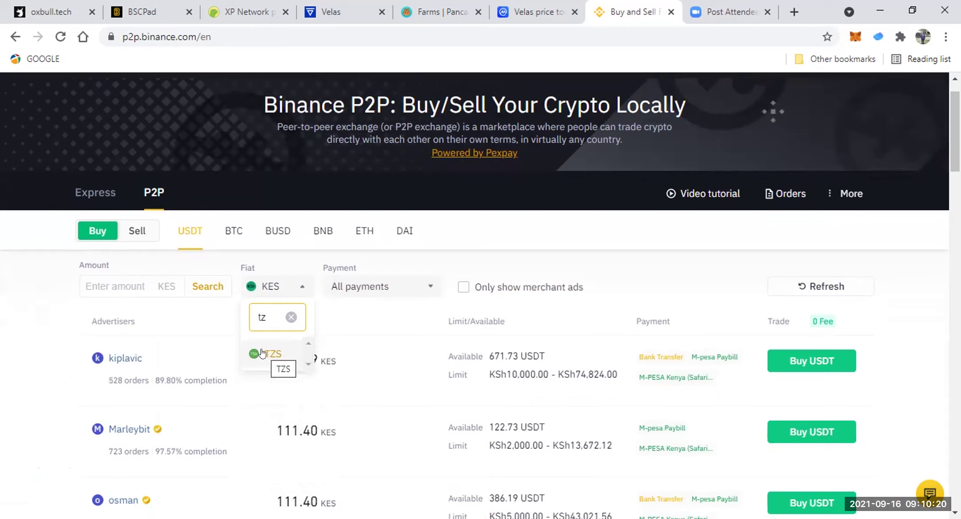
key(BackSpace)
key(BackSpace)
text(kes)
click(262, 354)
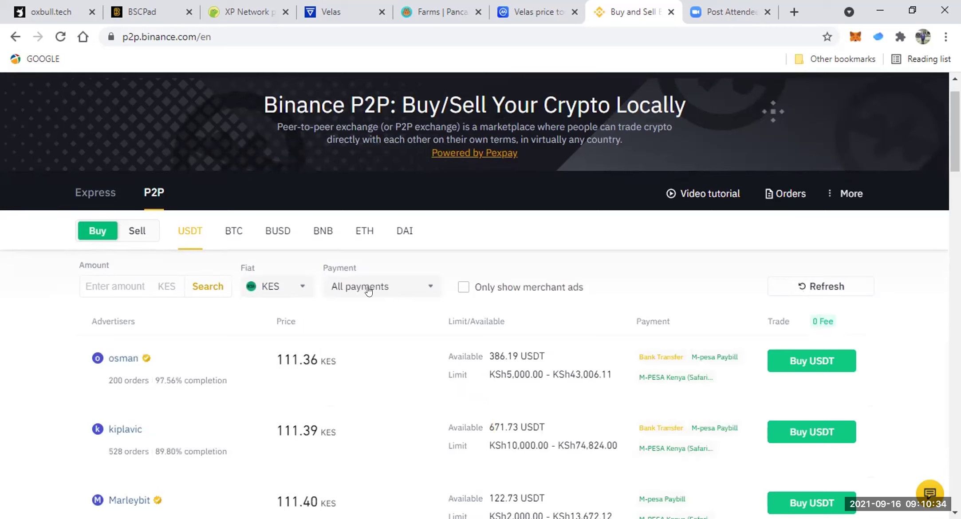
Filter the USDT offers to M-PESA Kenya (Safaricom) payments.
click(390, 286)
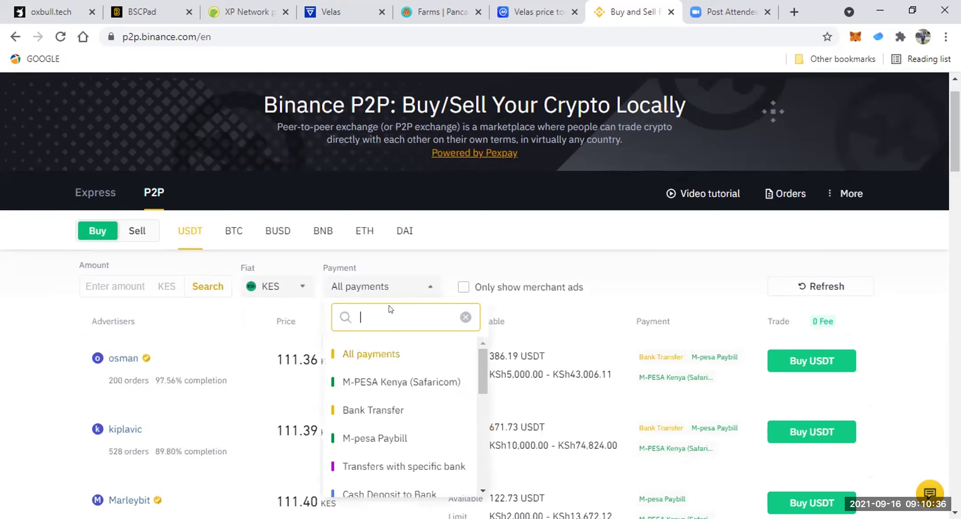
click(386, 384)
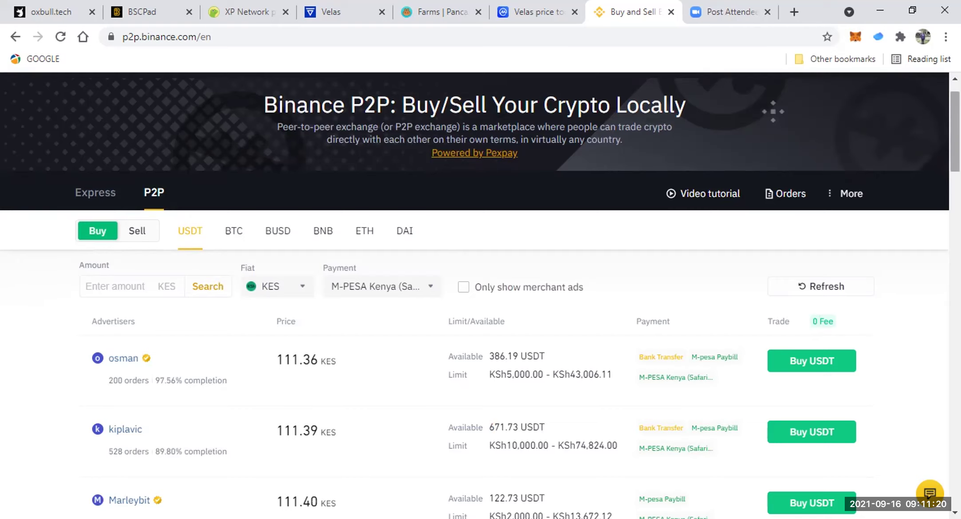
scroll(481, 295, down, 2)
scroll(481, 296, down, 2)
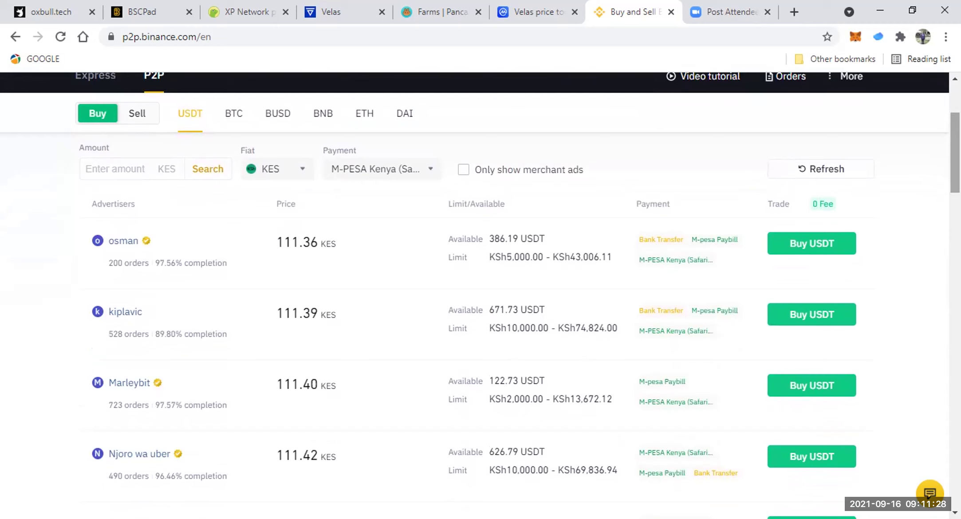
scroll(481, 295, up, 3)
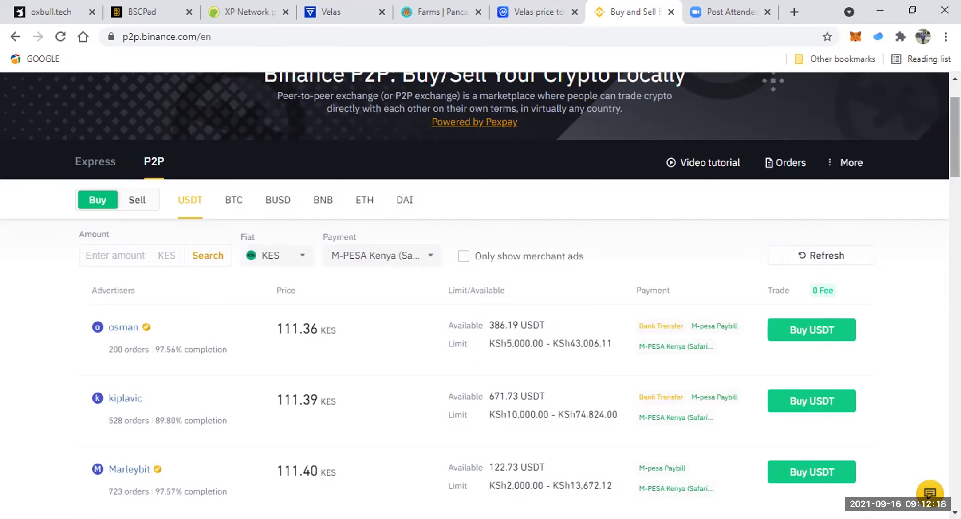
scroll(481, 296, down, 5)
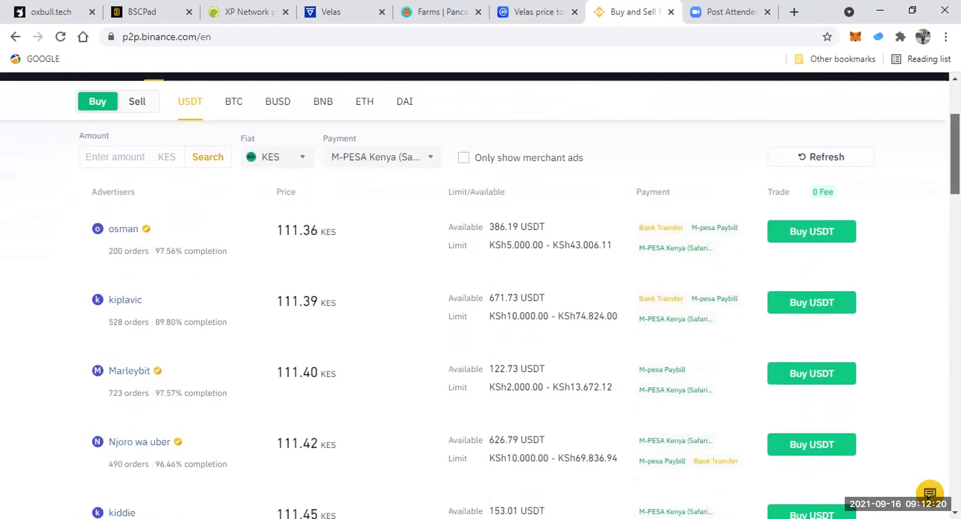
scroll(792, 195, down, 4)
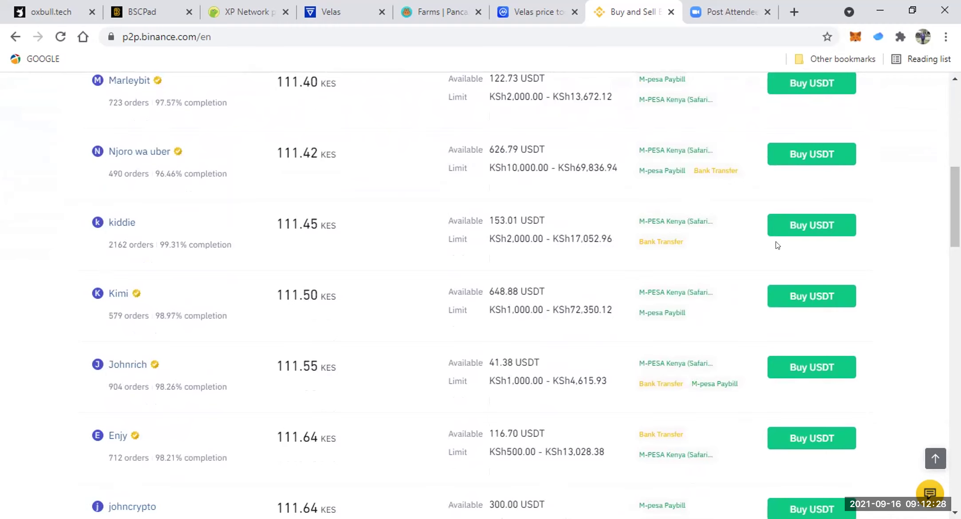
scroll(480, 295, up, 7)
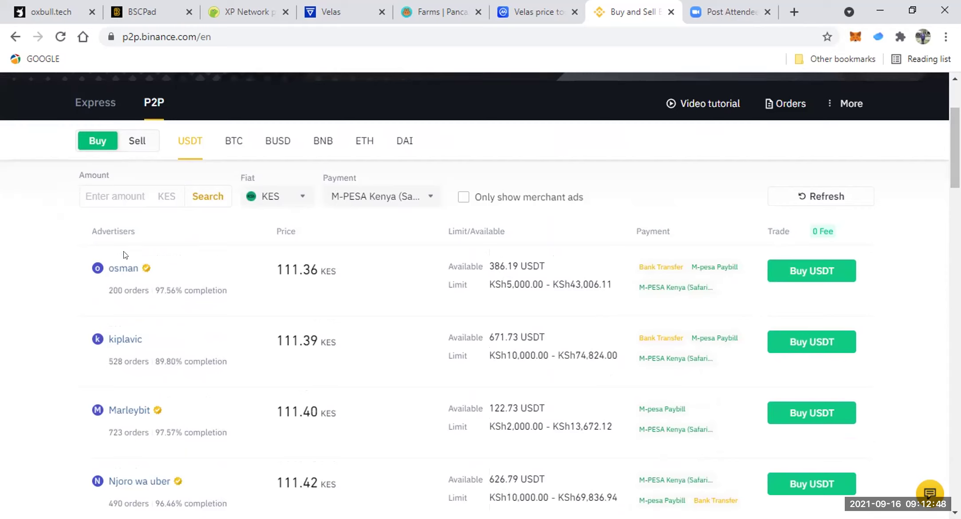
Switch the M-PESA KES listing from Buy to Sell USDT offers.
click(132, 143)
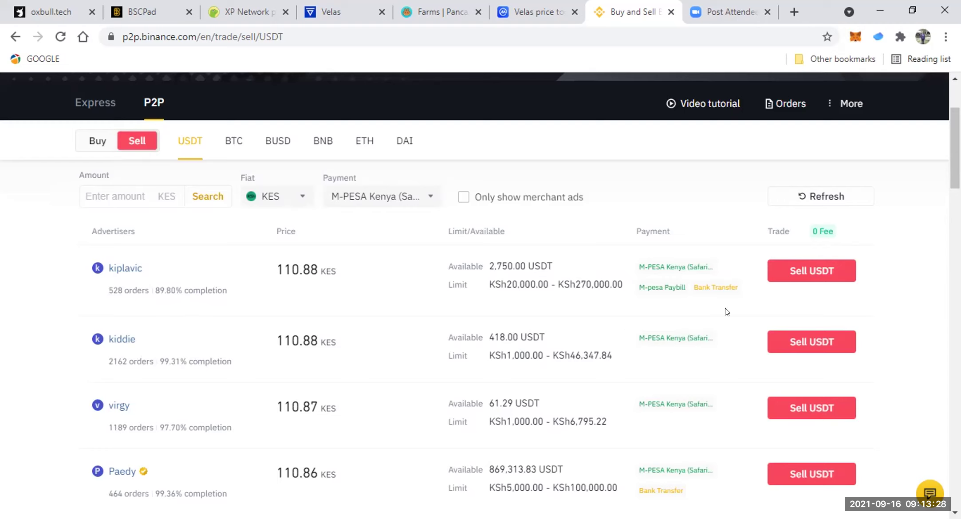
Sell 90.18 USDT on the second offer at 110.88 KES to receive 10000 KES.
click(804, 343)
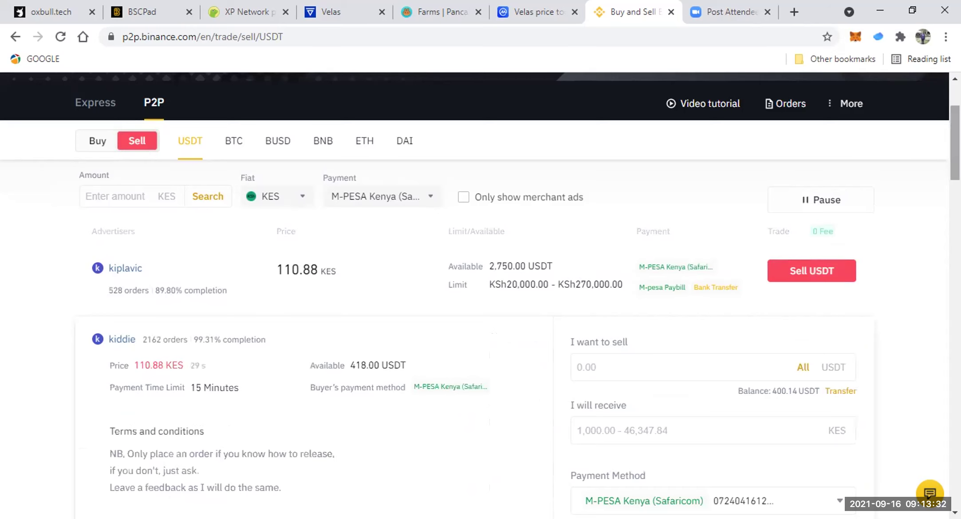
scroll(788, 253, down, 3)
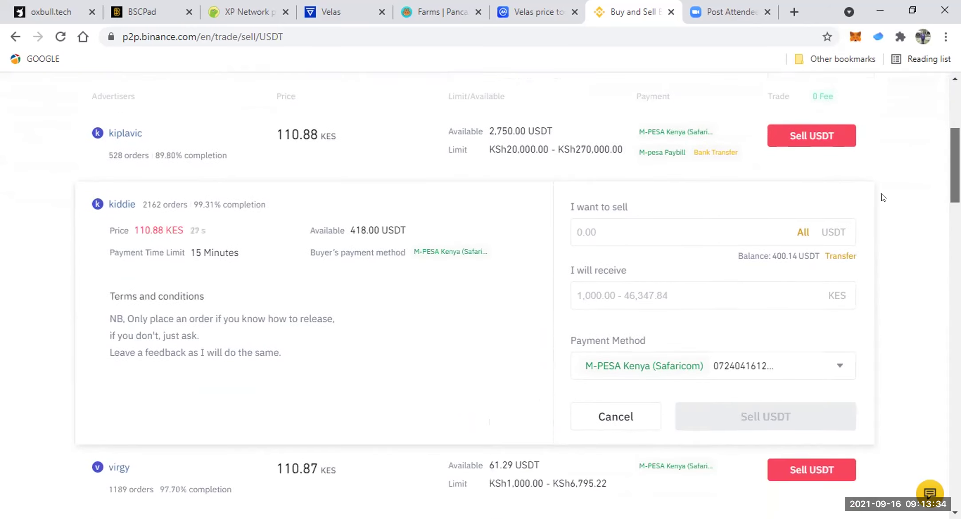
click(643, 307)
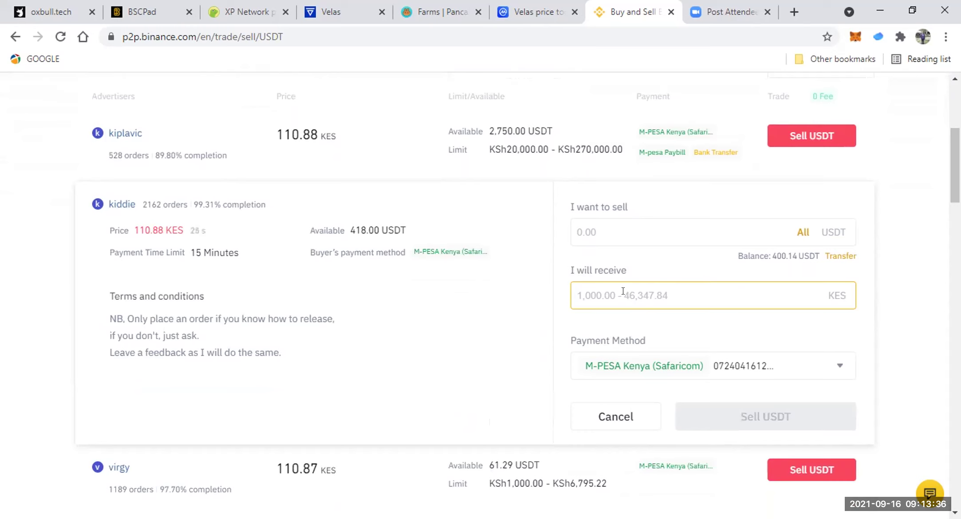
text(10000)
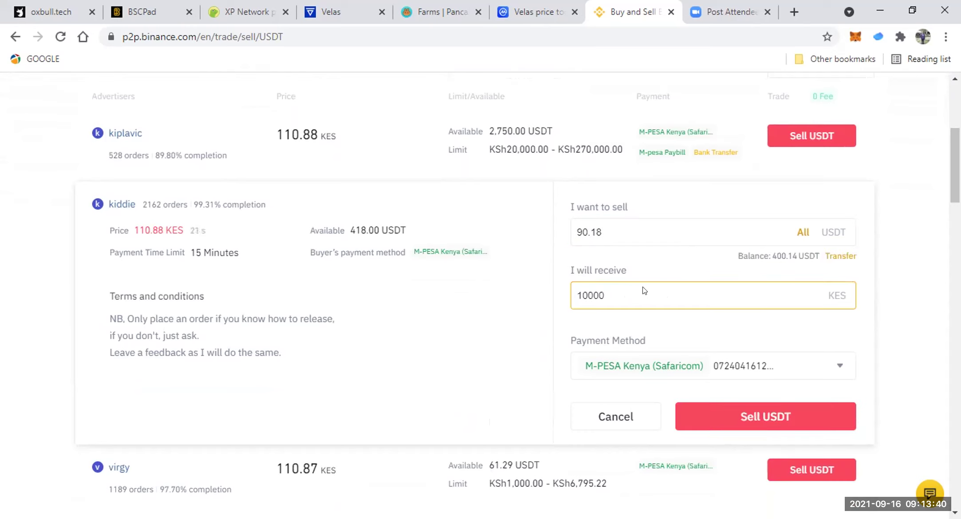
click(736, 416)
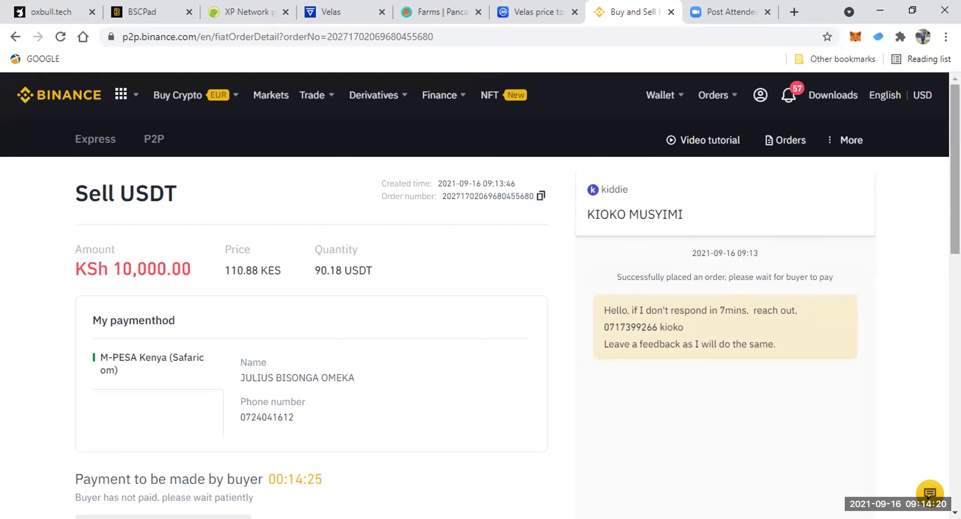
Scroll down the order page and wait for the buyer's 'marked as paid' notice.
scroll(481, 296, down, 1)
scroll(388, 352, down, 2)
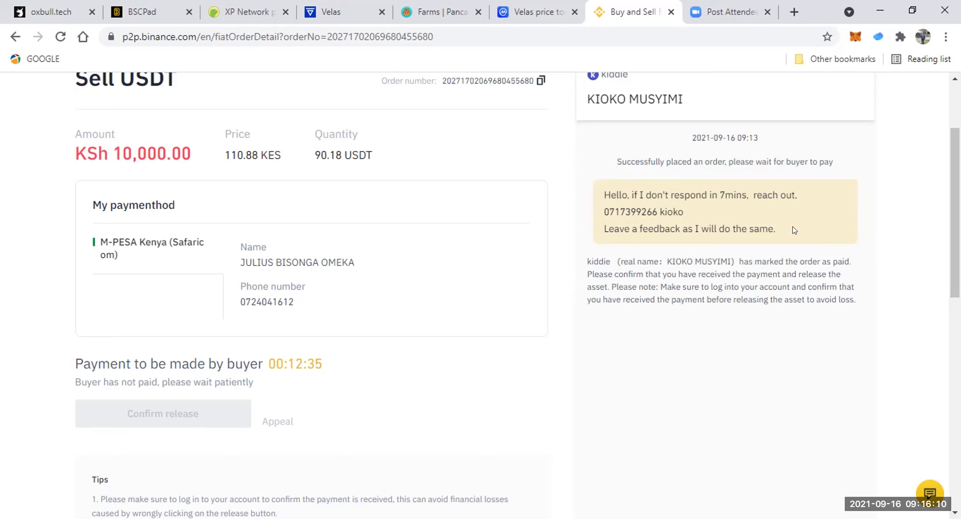
scroll(955, 178, up, 1)
scroll(480, 293, up, 2)
scroll(480, 293, down, 3)
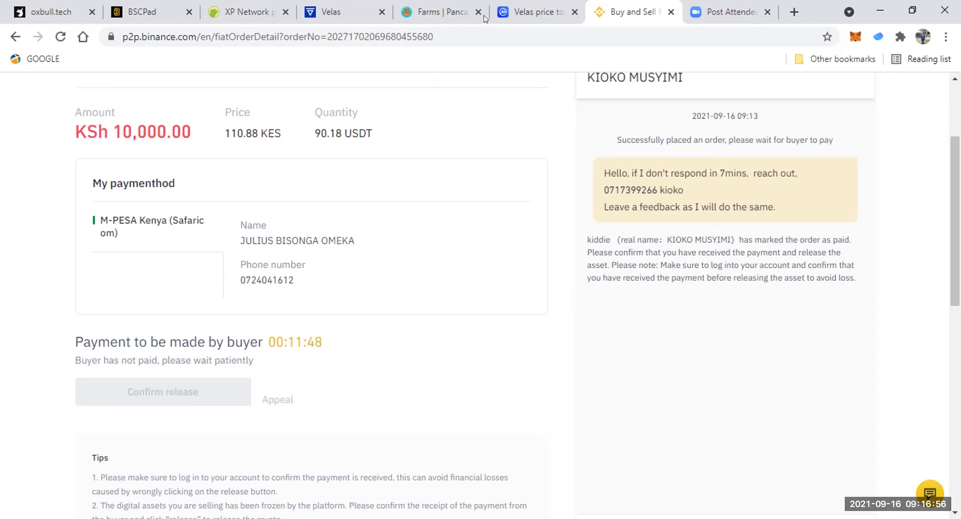
Reload the order page and scroll down to the Confirm release button.
click(449, 31)
key(Return)
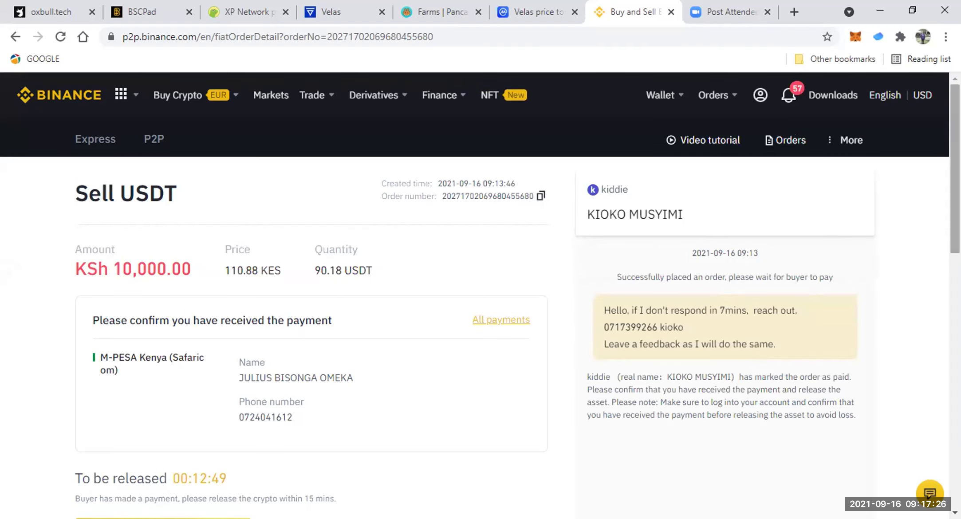
scroll(756, 355, down, 2)
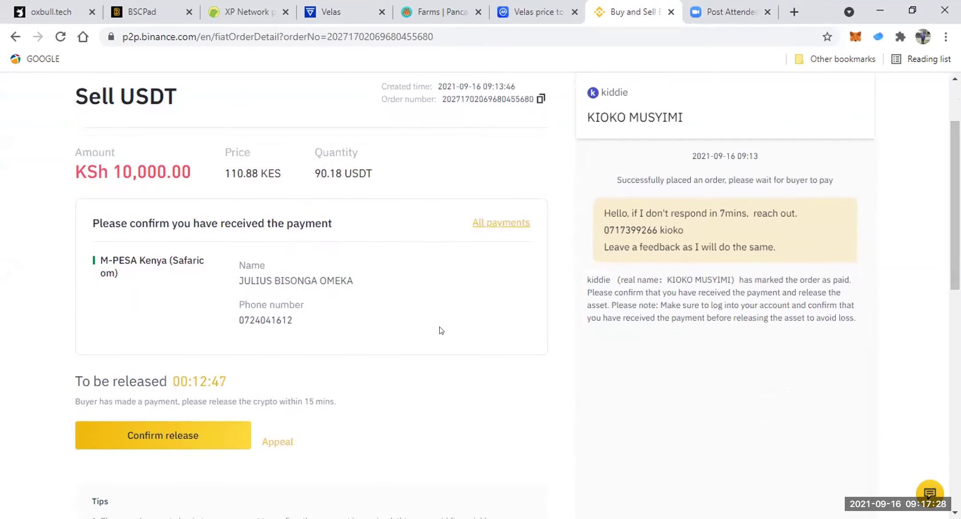
Confirm the KSh 10,000 payment arrived and proceed to release the 90.18 USDT.
click(167, 436)
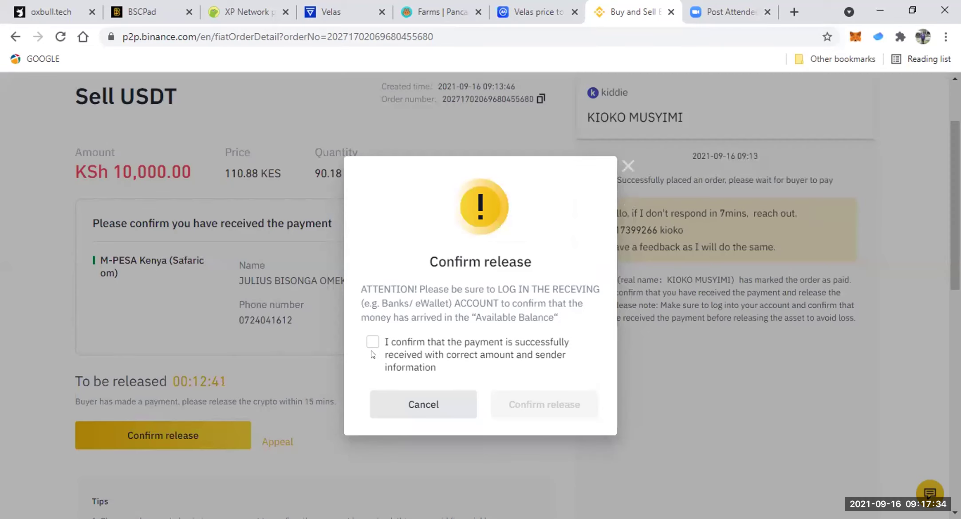
click(366, 341)
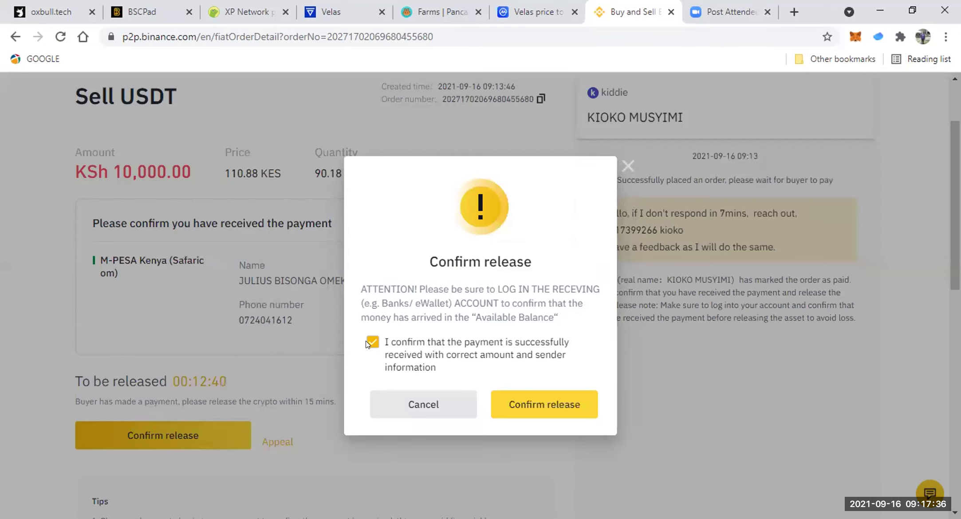
click(529, 405)
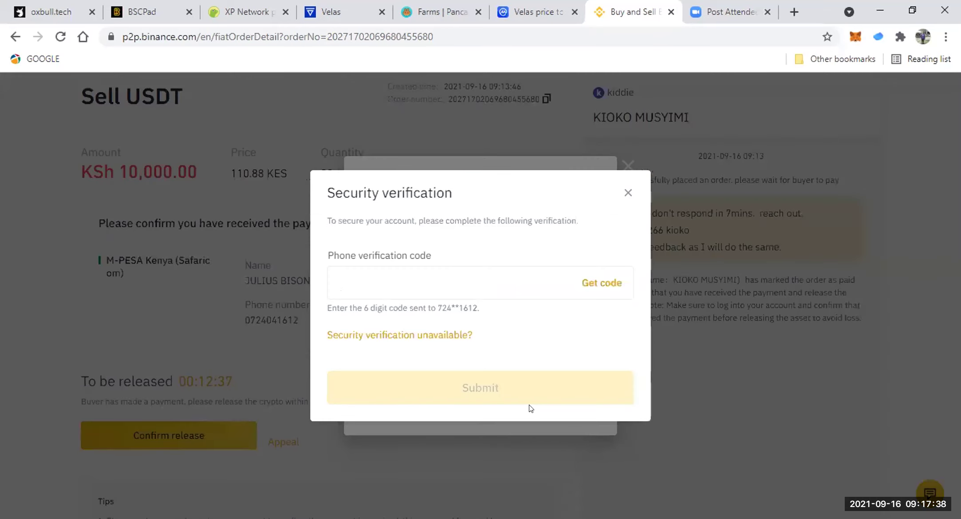
Request the SMS verification code and enter it to complete the release.
click(363, 277)
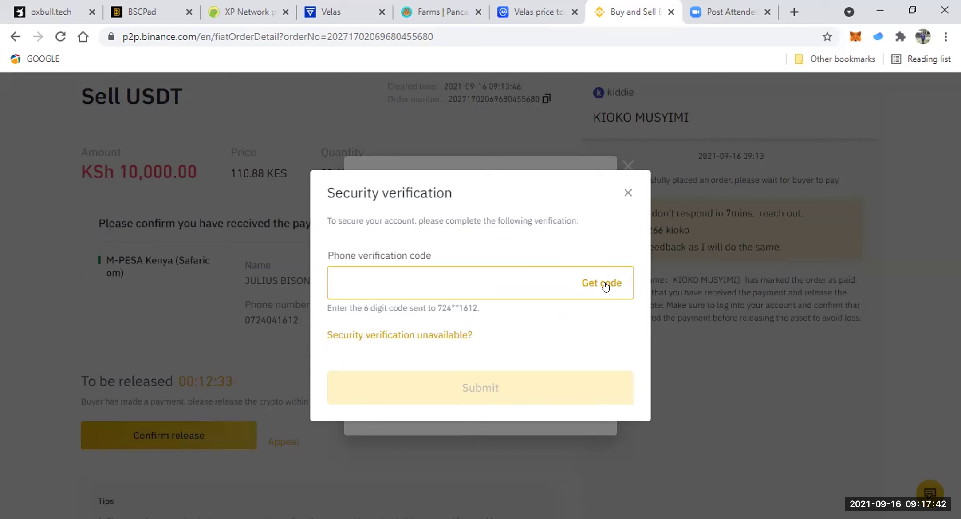
click(606, 287)
click(380, 280)
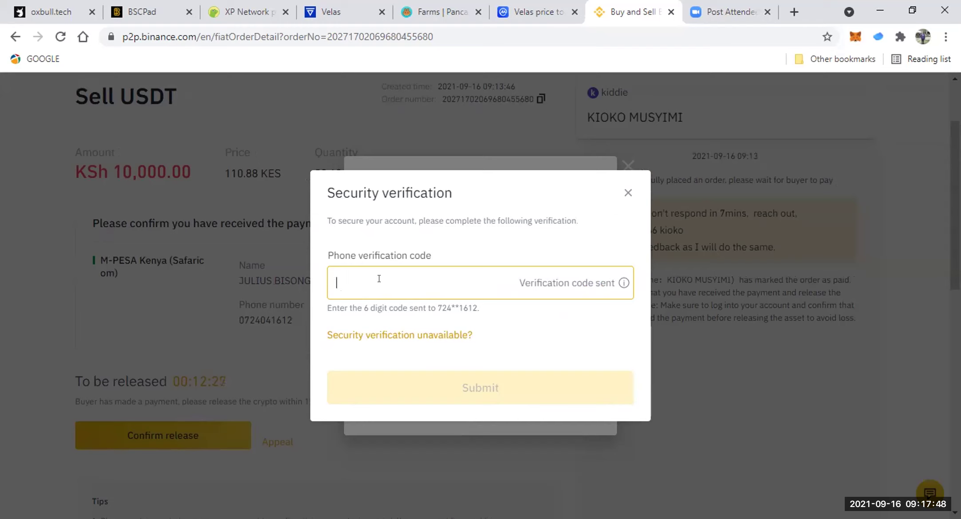
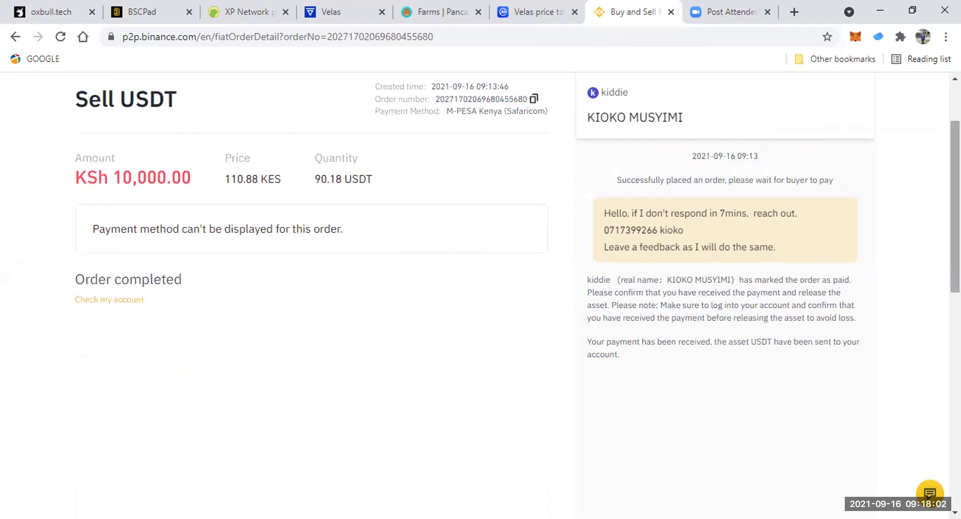
Scroll back to the top of the completed order page to confirm the USDT was released.
scroll(955, 206, up, 2)
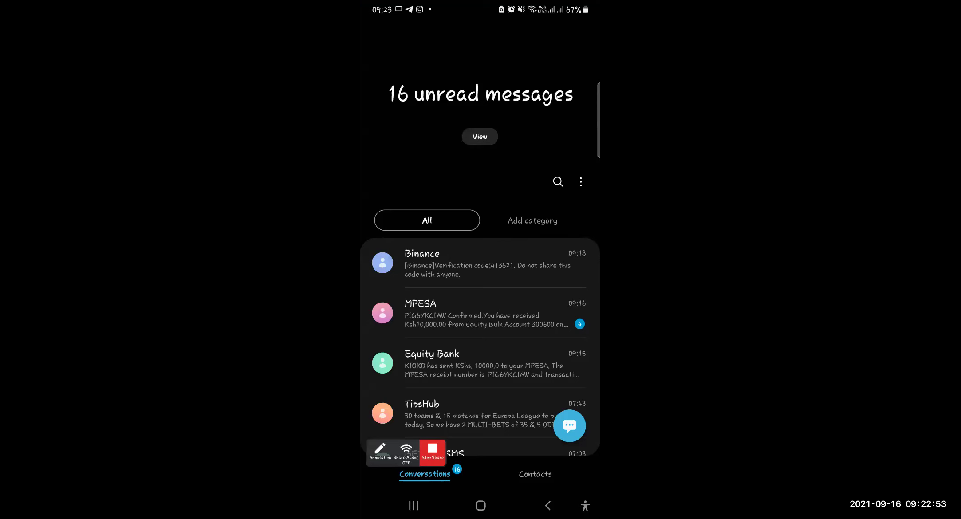
Check the Equity Bank and M-PESA texts confirming KSh 10,000 was received, then open the Binance SMS thread.
scroll(480, 346, down, 1)
click(480, 363)
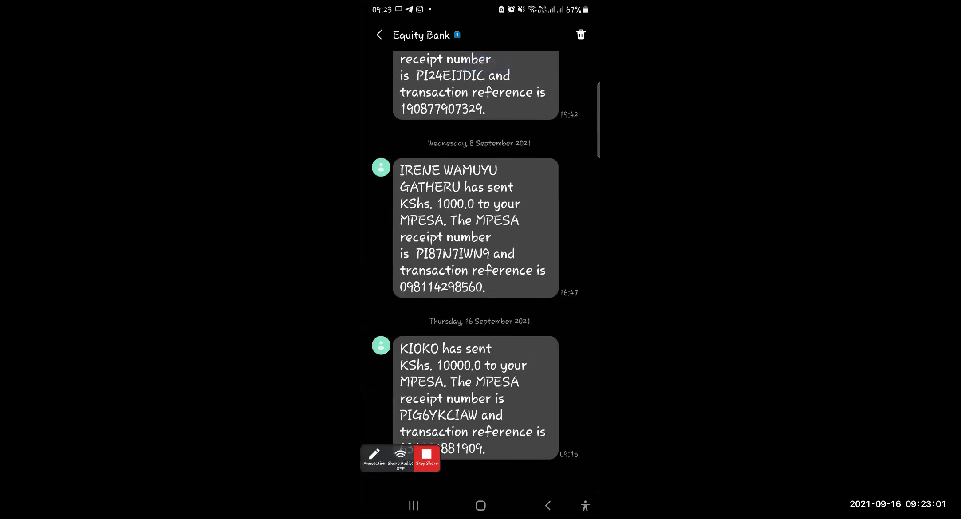
scroll(476, 266, down, 1)
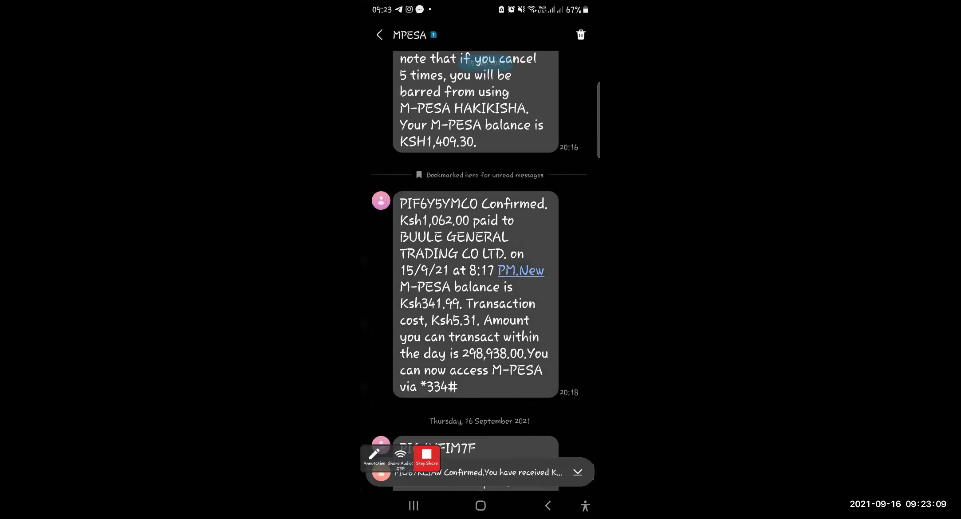
scroll(480, 266, down, 3)
scroll(479, 266, down, 10)
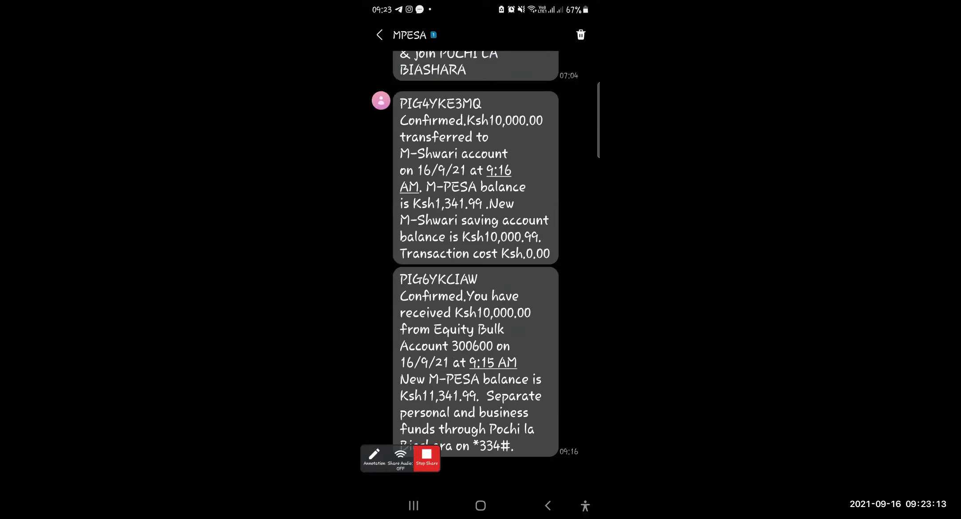
click(547, 505)
click(466, 262)
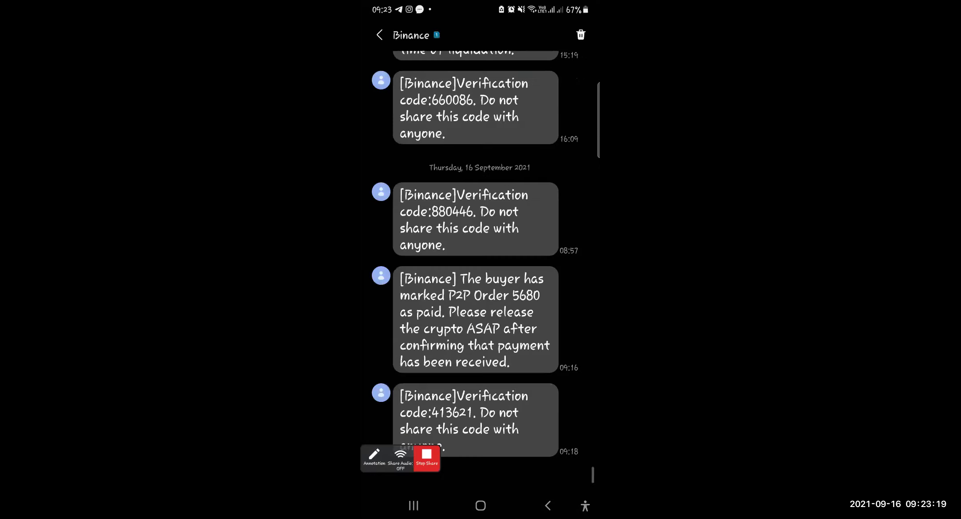